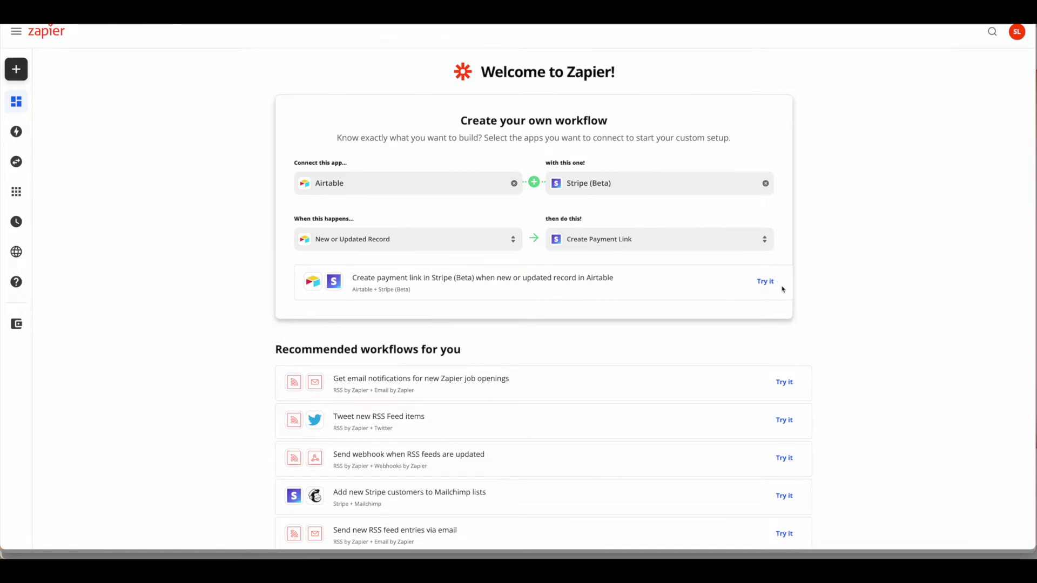
Step: Open the Airtable-to-Stripe payment-link Zap and set its trigger event to New Record
left_click(766, 281)
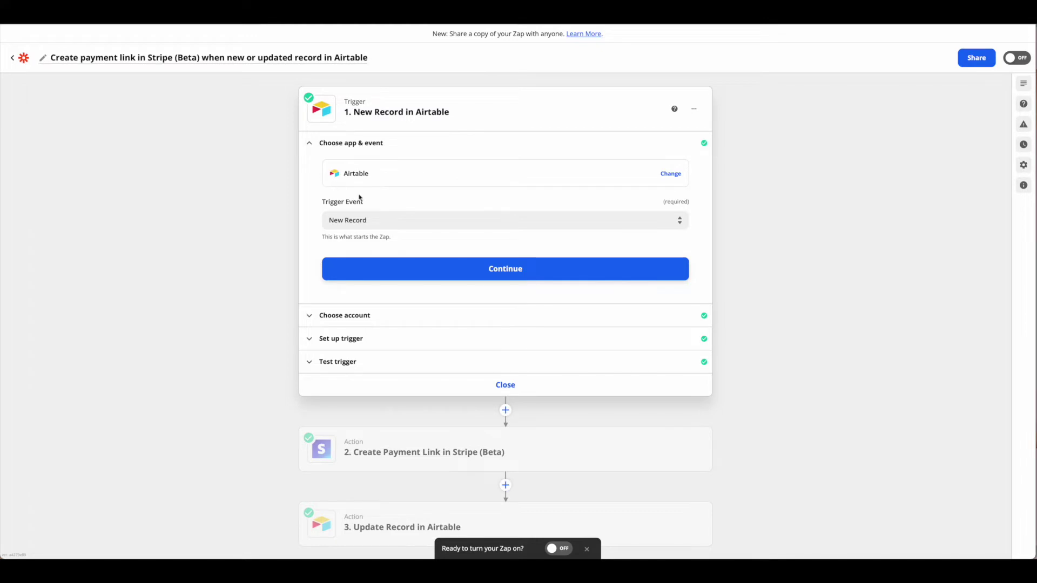
scroll(302, 152, "down", 1)
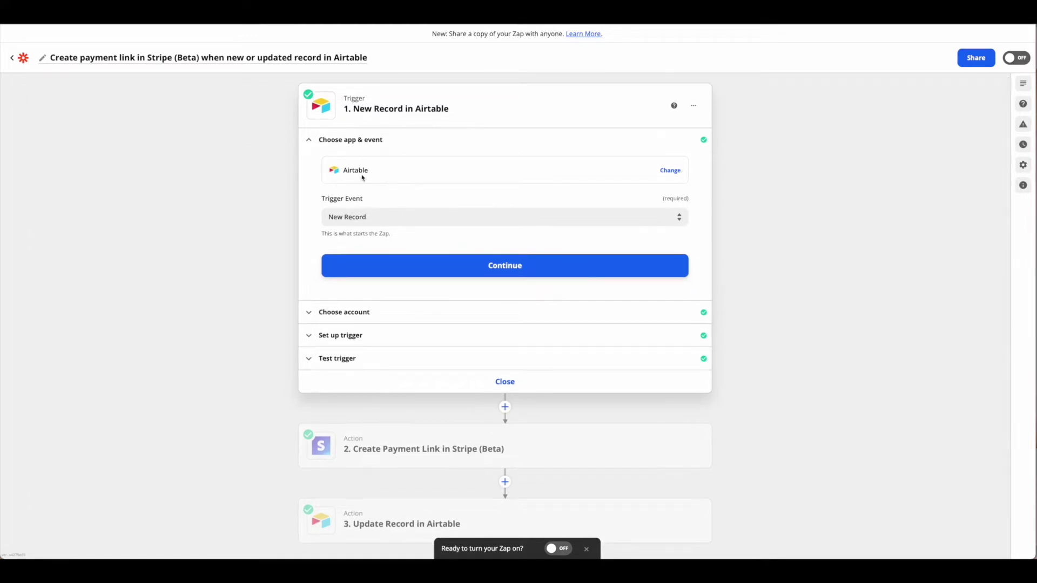
scroll(367, 177, "up", 1)
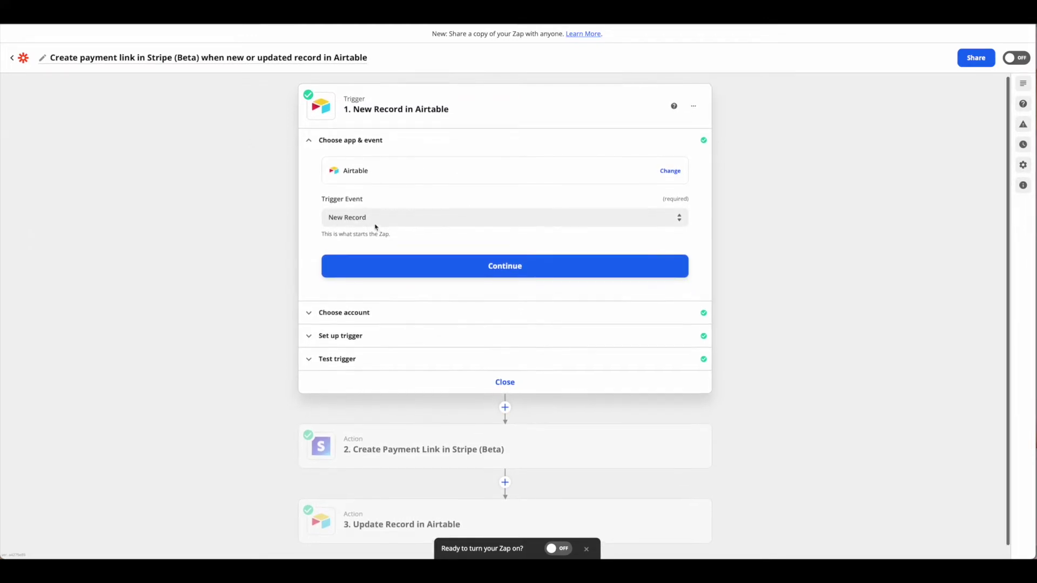
left_click(678, 220)
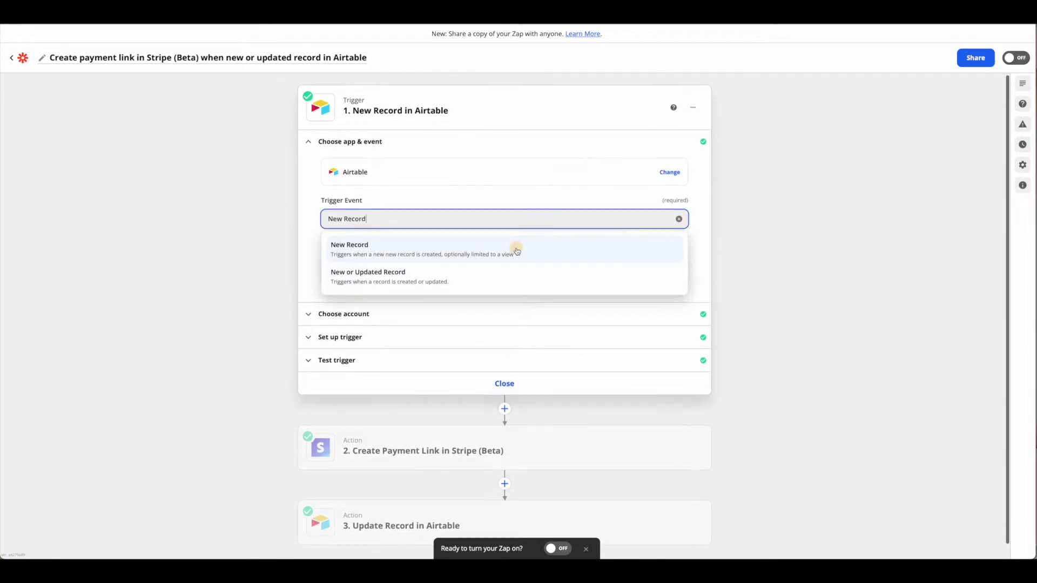
left_click(517, 251)
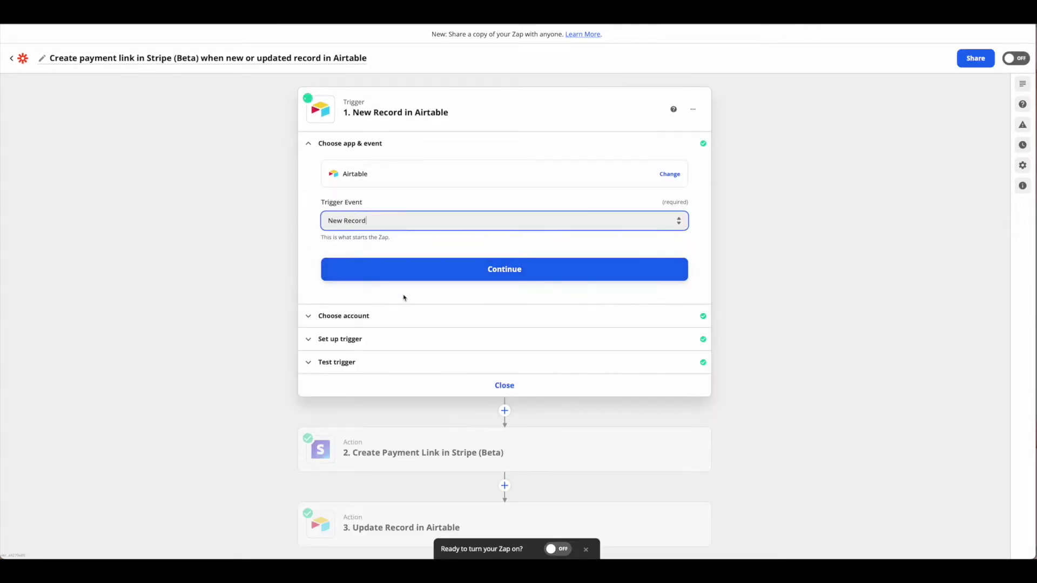
left_click(463, 269)
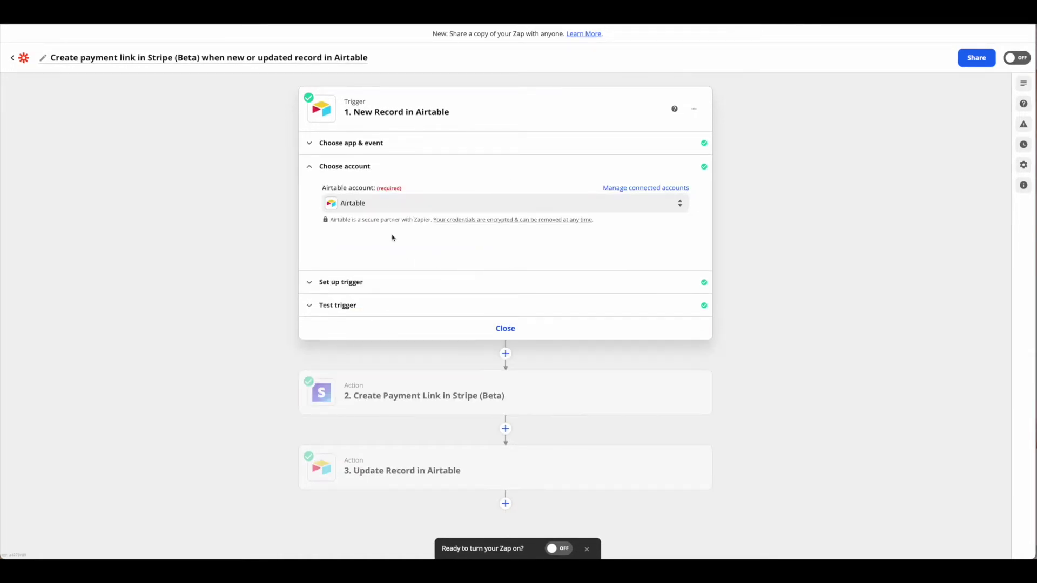
Step: Point the trigger at Demos, Demo Ecommerce, Grid view and test it, returning Product 4
left_click(338, 281)
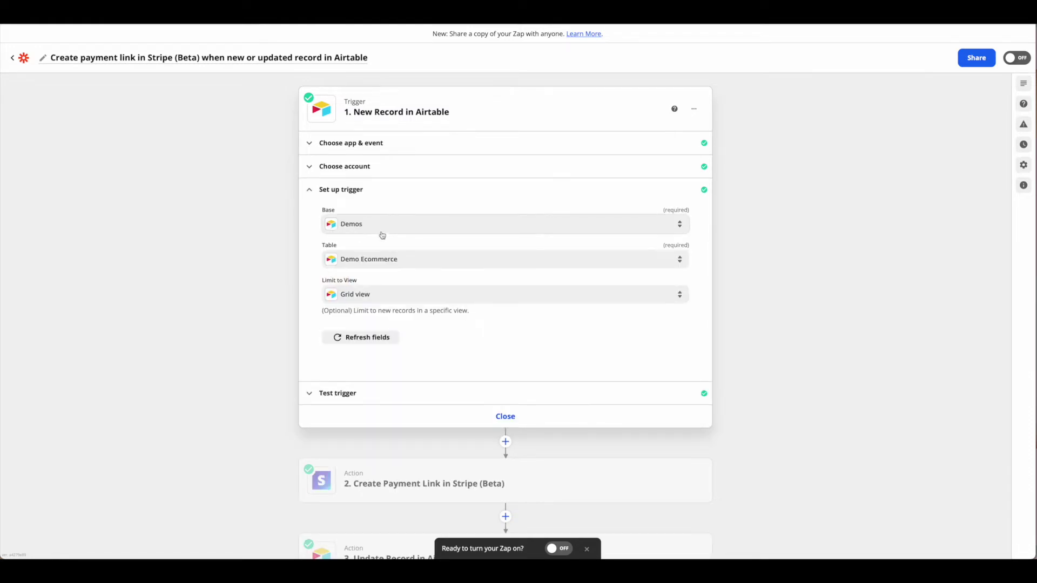
scroll(410, 254, "down", 1)
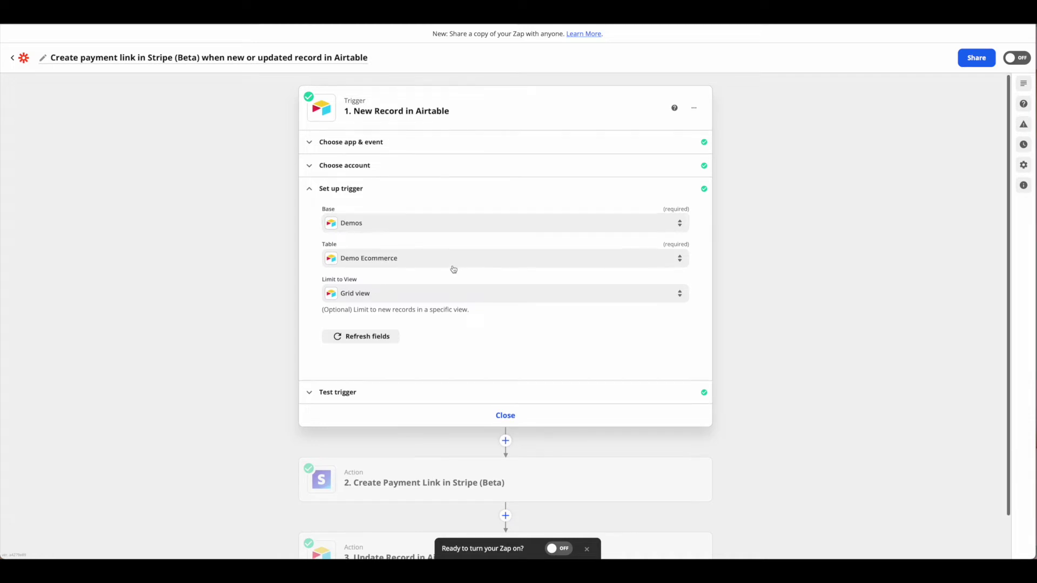
scroll(405, 302, "up", 1)
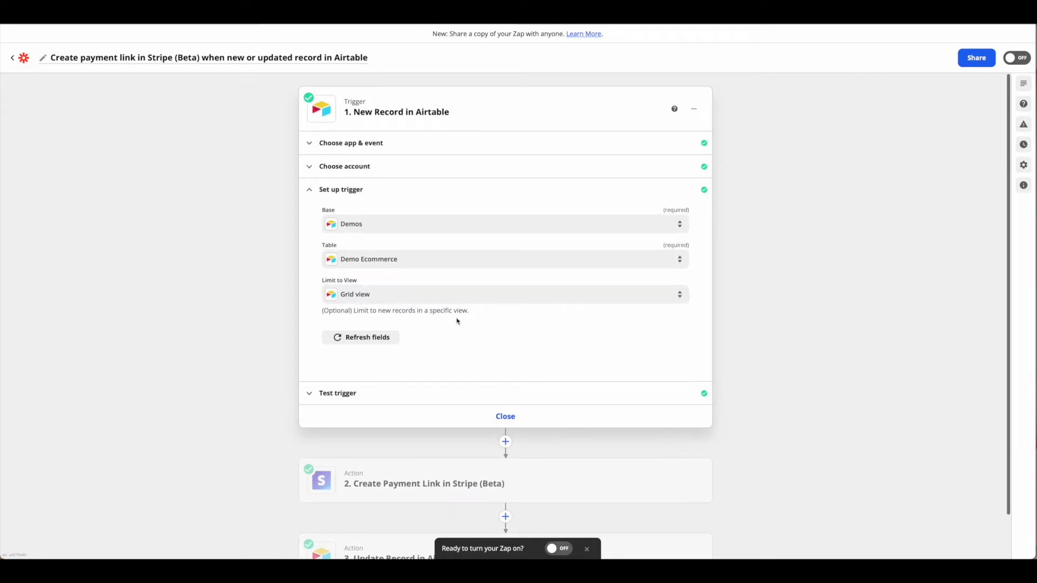
left_click(335, 394)
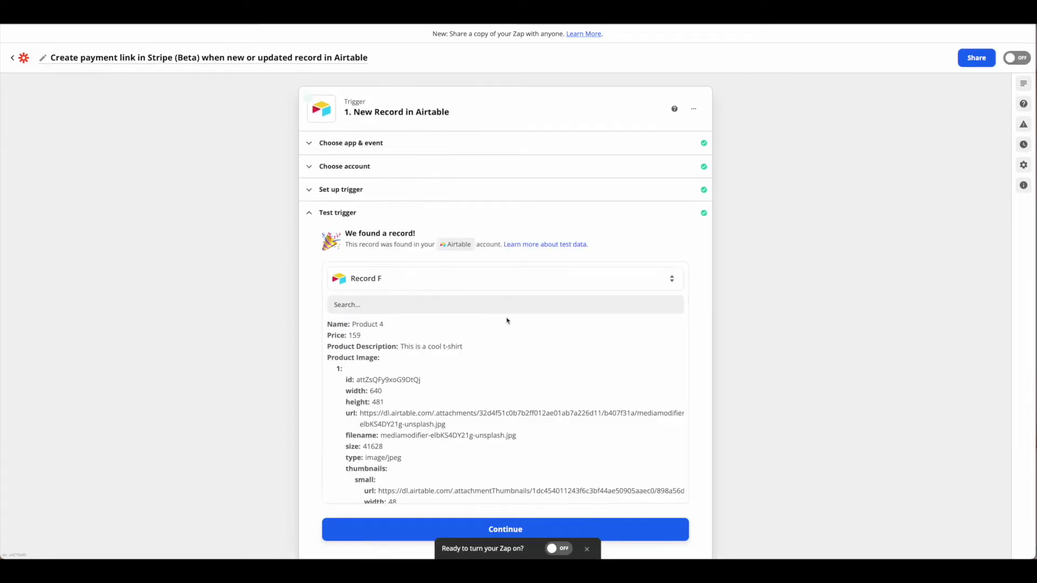
Step: Use Record C (Product 3, priced 225) as the trigger's sample data and continue to step 2
left_click(435, 272)
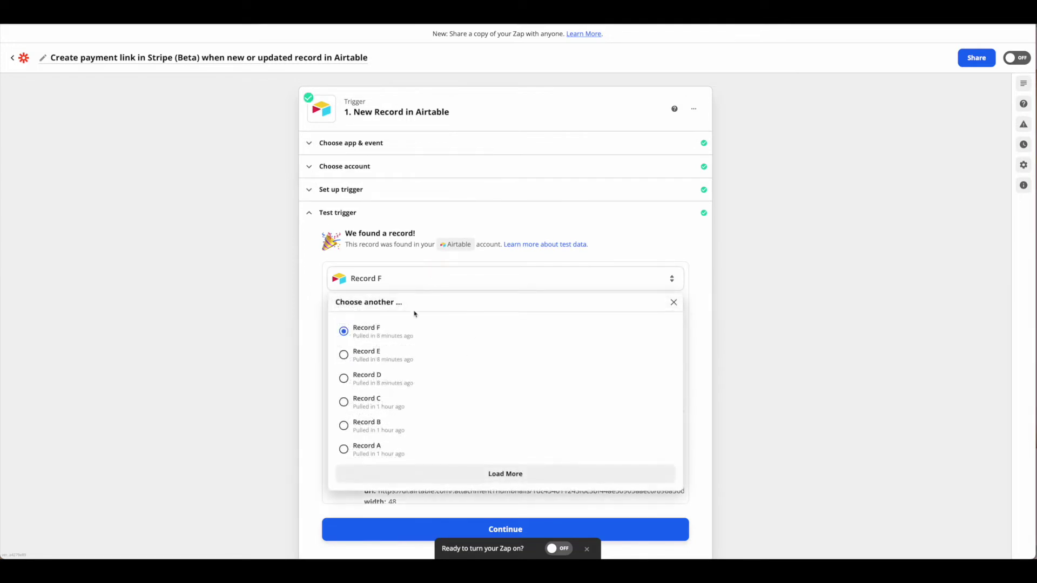
left_click(393, 401)
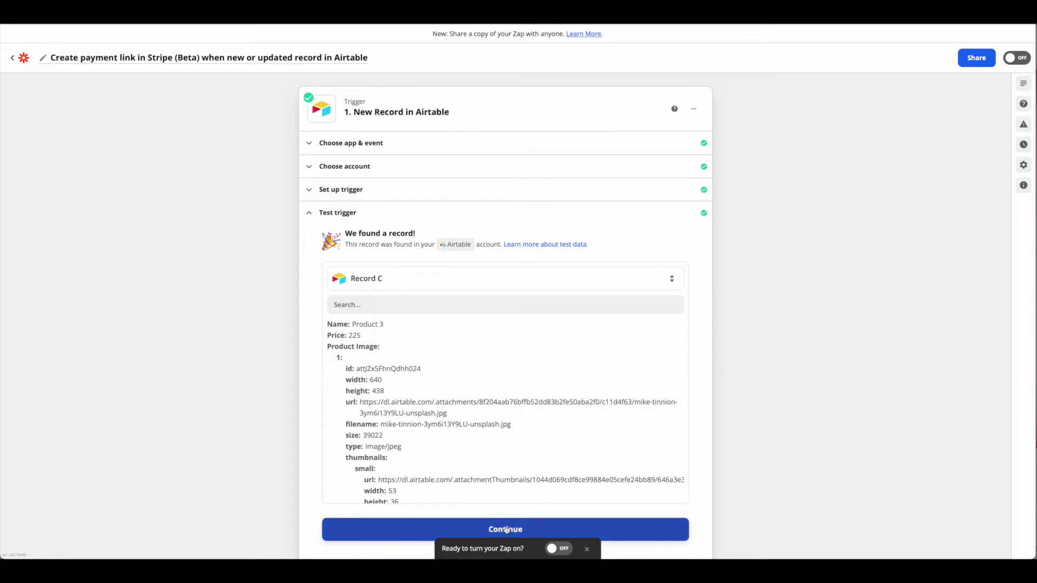
left_click(507, 529)
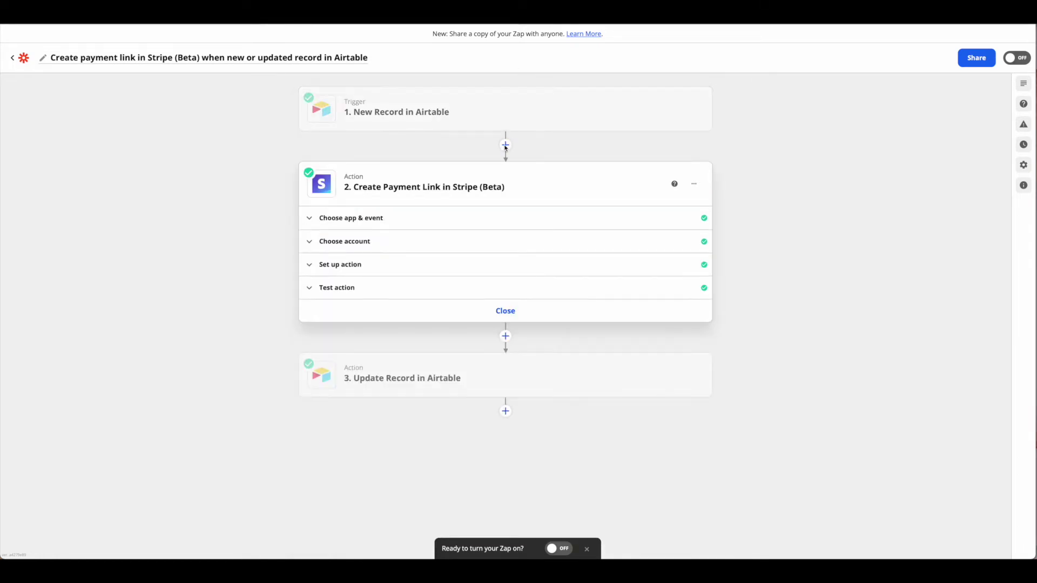
Step: Insert a new action step after the trigger and pick Stripe (Beta) from a 'stripe' app search
left_click(505, 145)
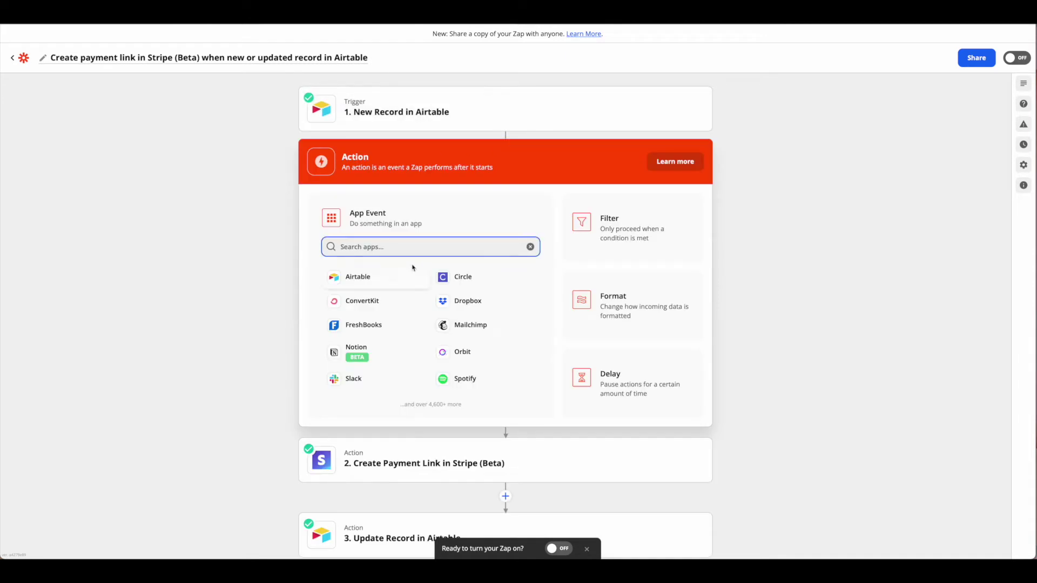
type("st")
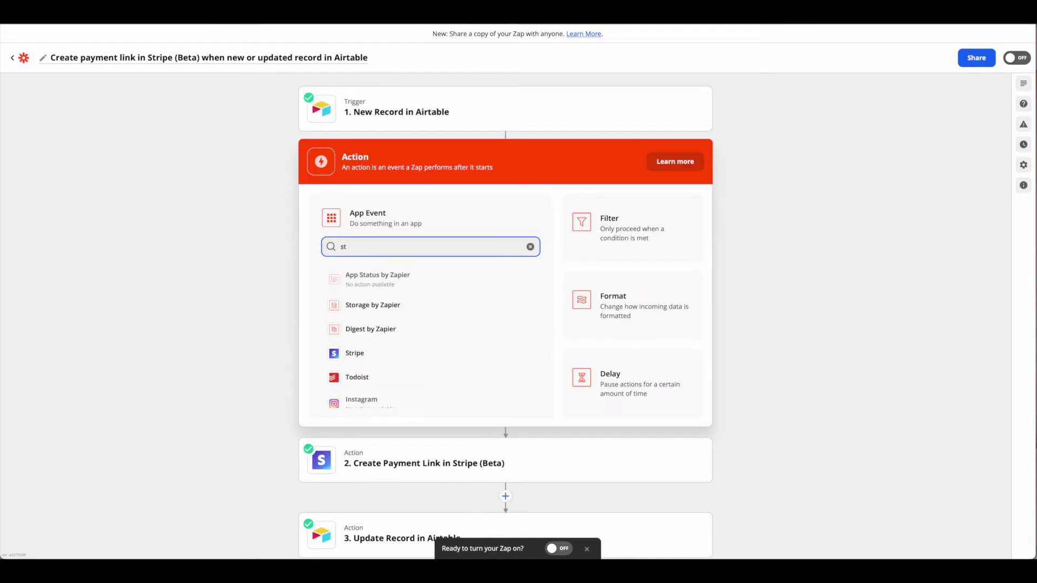
type("r")
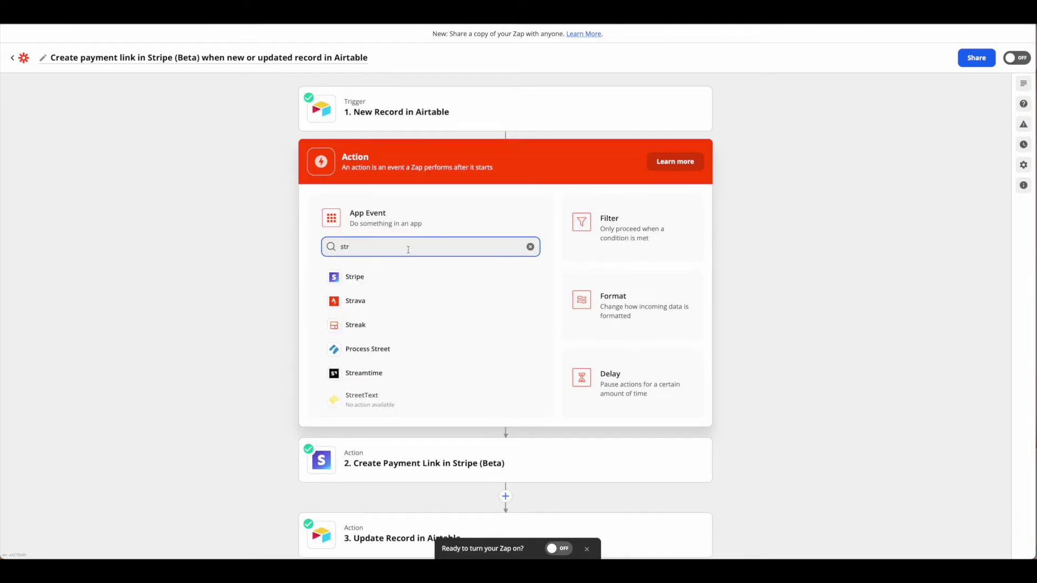
type("ipe")
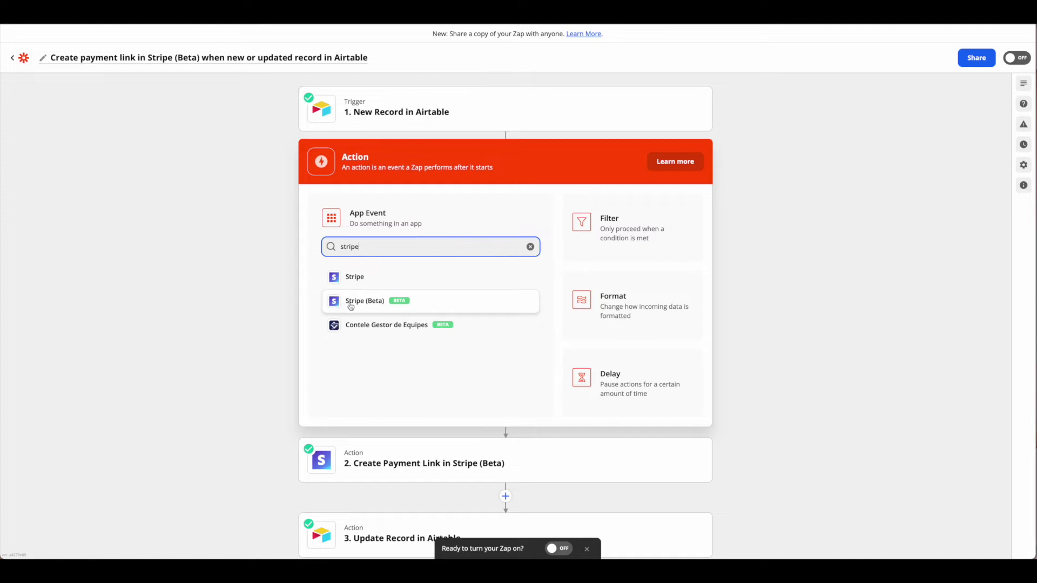
left_click(403, 309)
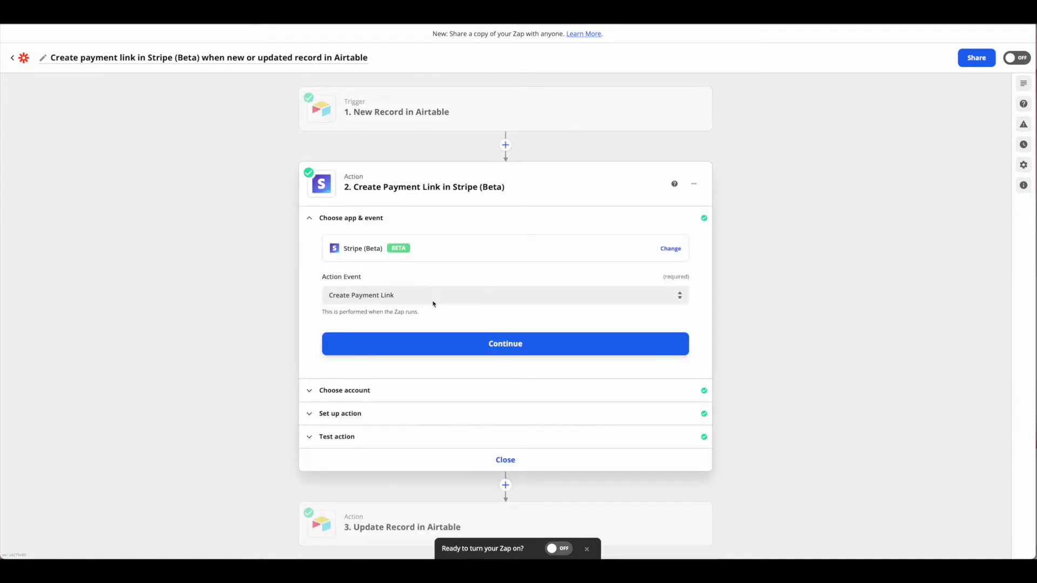
Step: Keep Create Payment Link as step 2's Stripe (Beta) action event and expand its setup fields
left_click(418, 294)
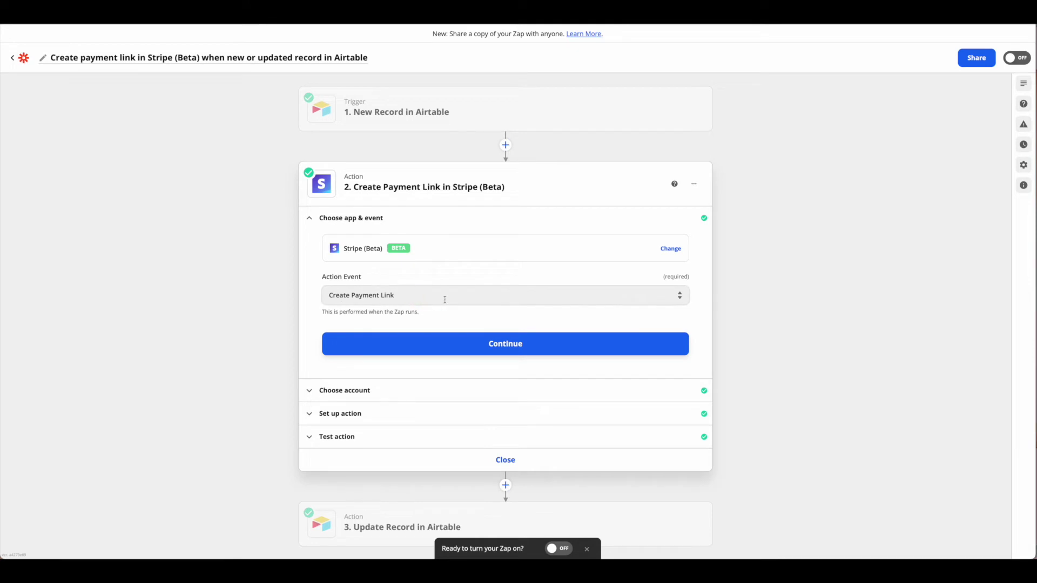
left_click(680, 296)
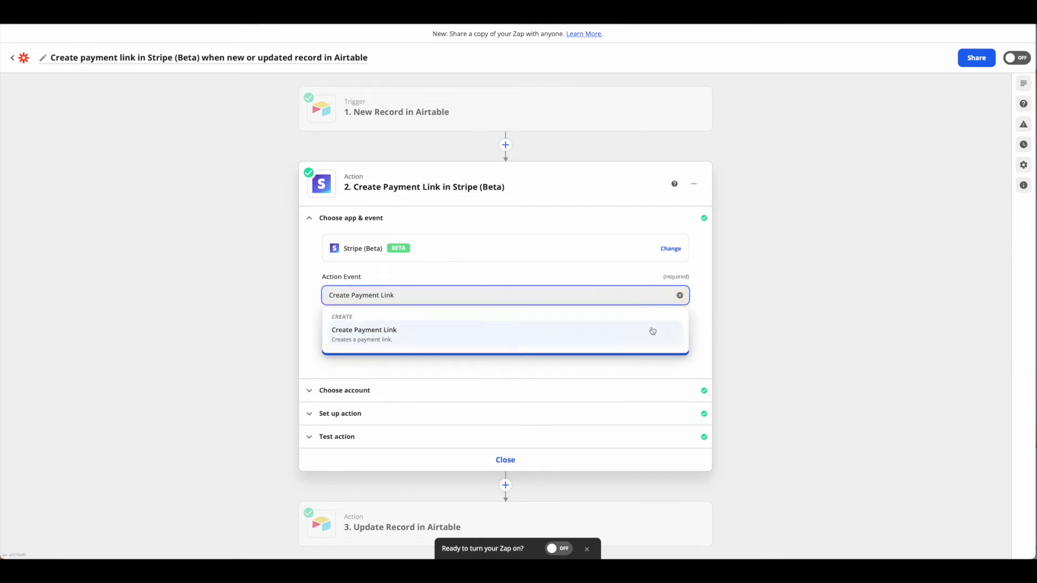
left_click(638, 297)
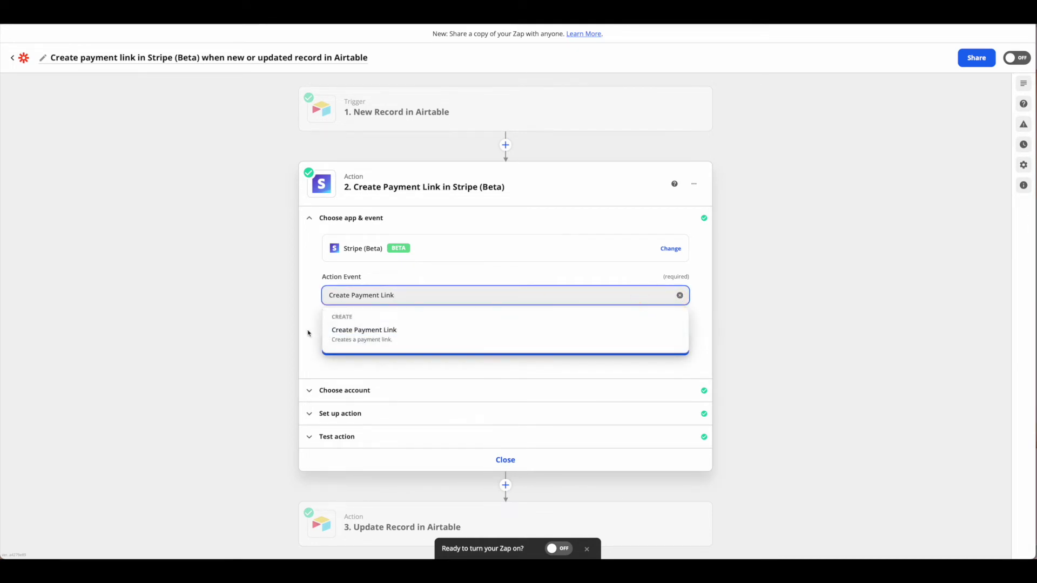
left_click(309, 331)
left_click(496, 346)
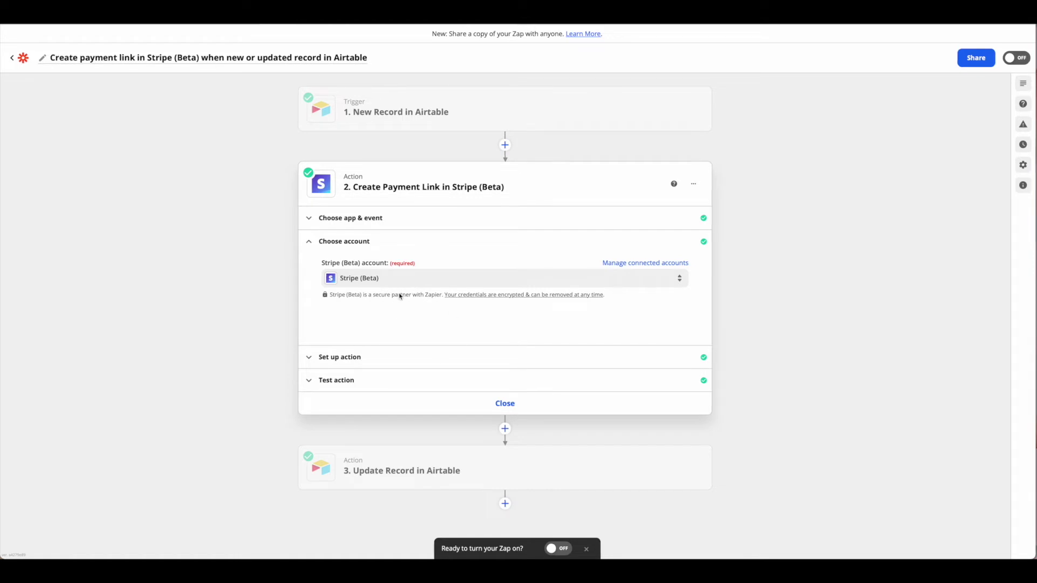
left_click(342, 360)
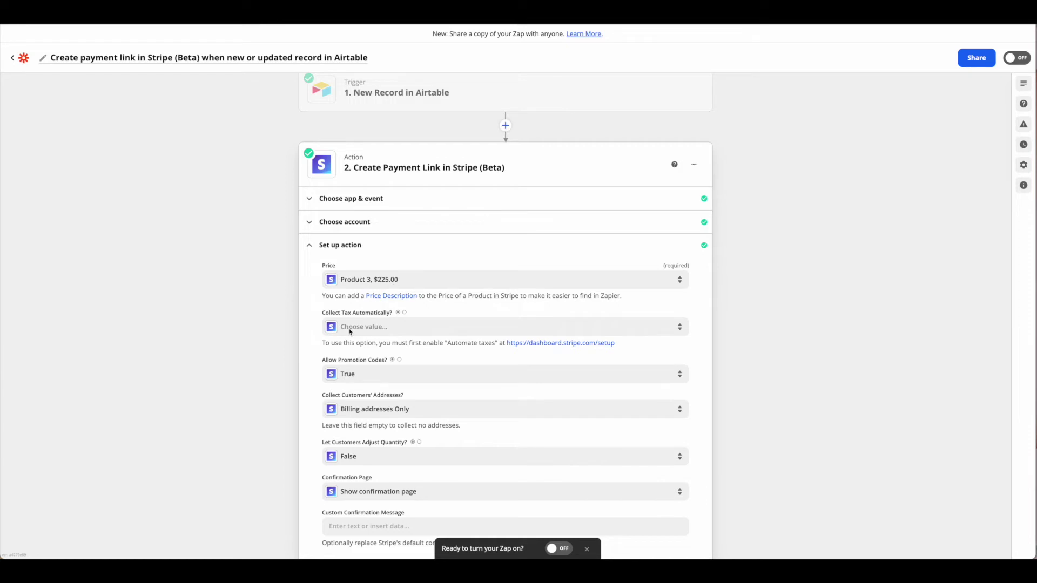
scroll(401, 337, "down", 1)
scroll(401, 337, "down", 1)
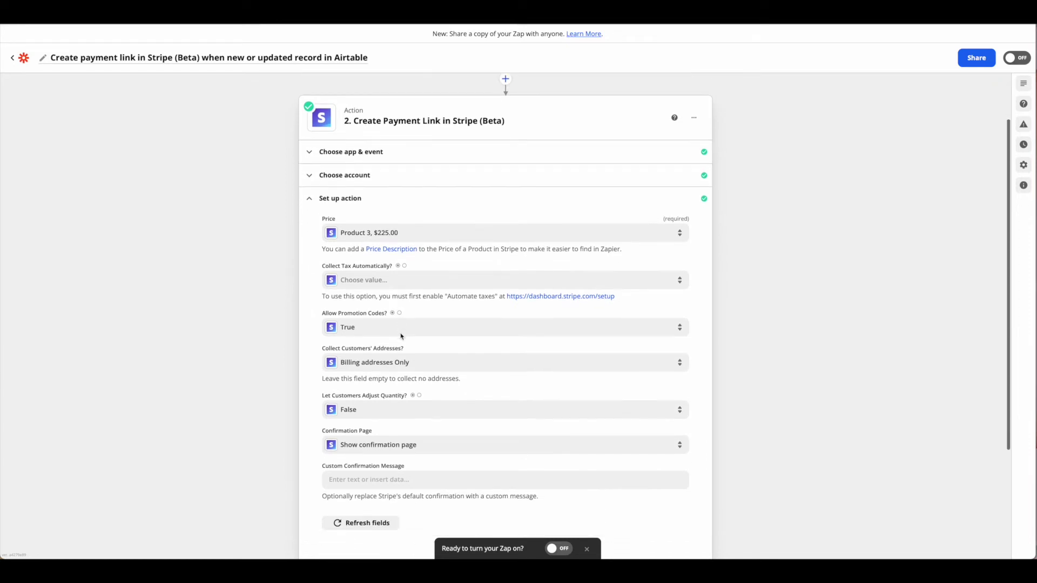
scroll(401, 336, "down", 1)
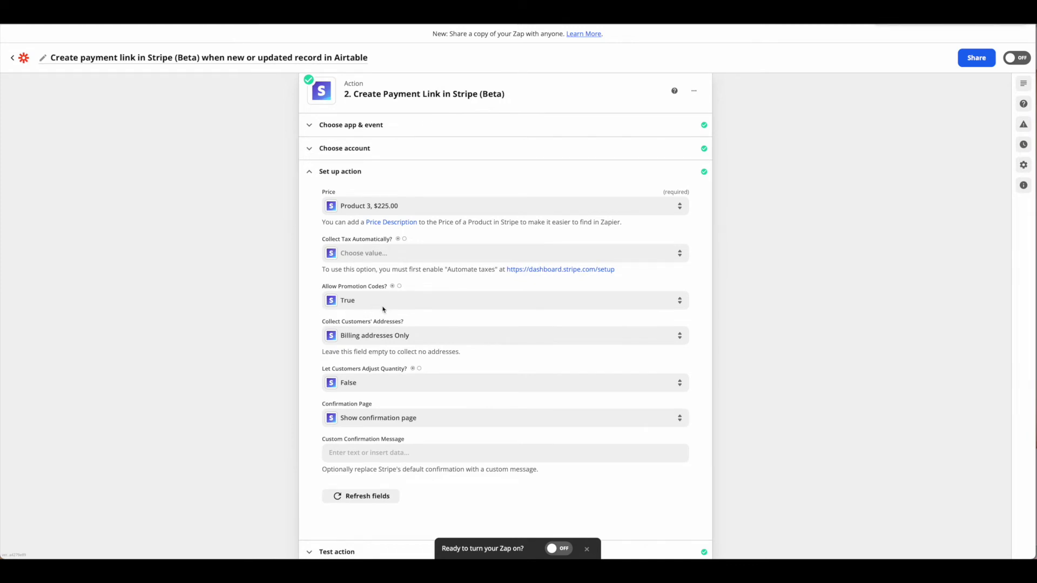
scroll(430, 319, "down", 1)
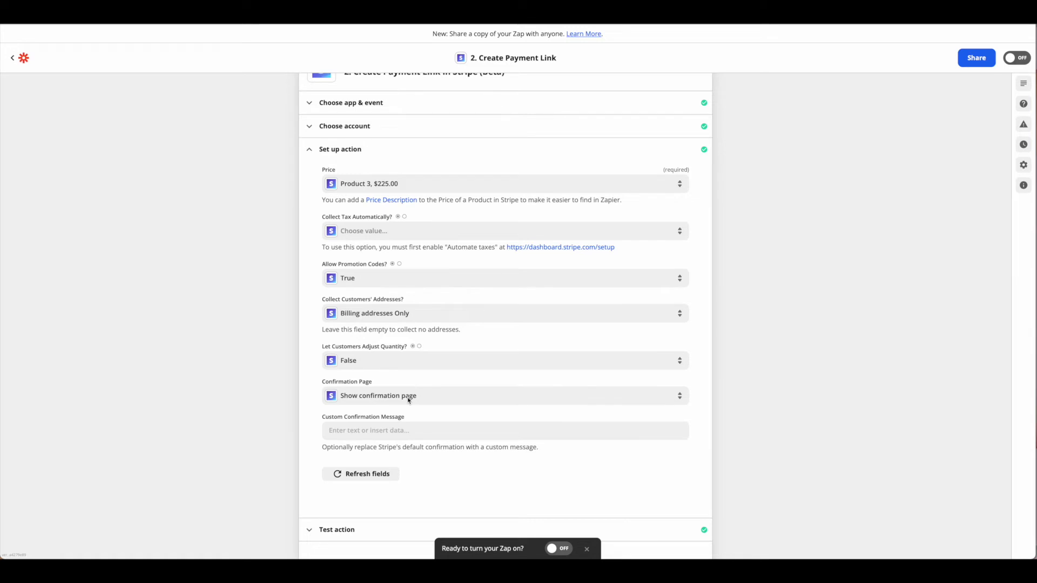
Step: Expand the payment-link step's test results, showing an active $225.00 Product 3 link
scroll(408, 400, "down", 1)
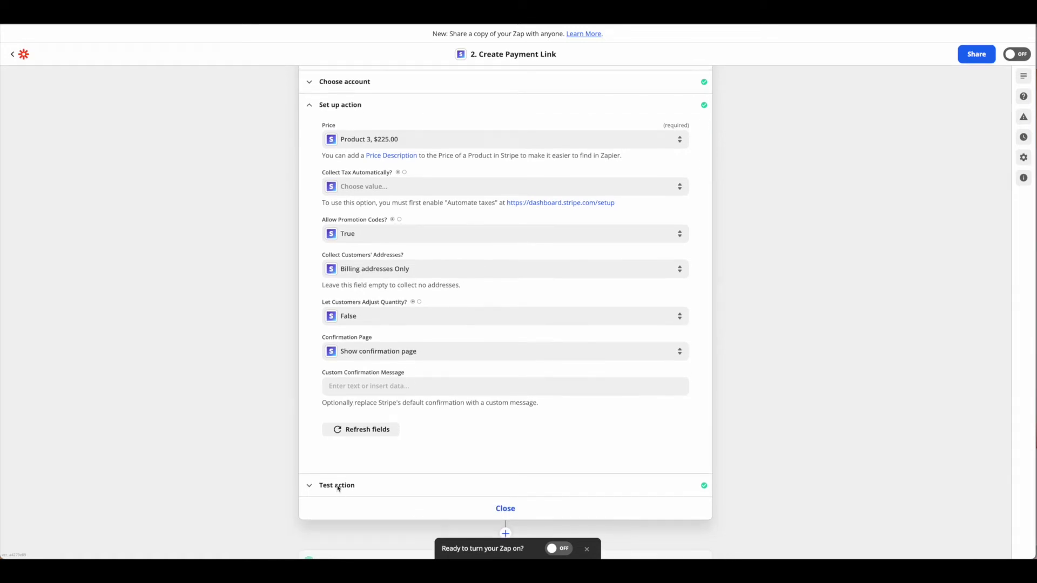
left_click(339, 486)
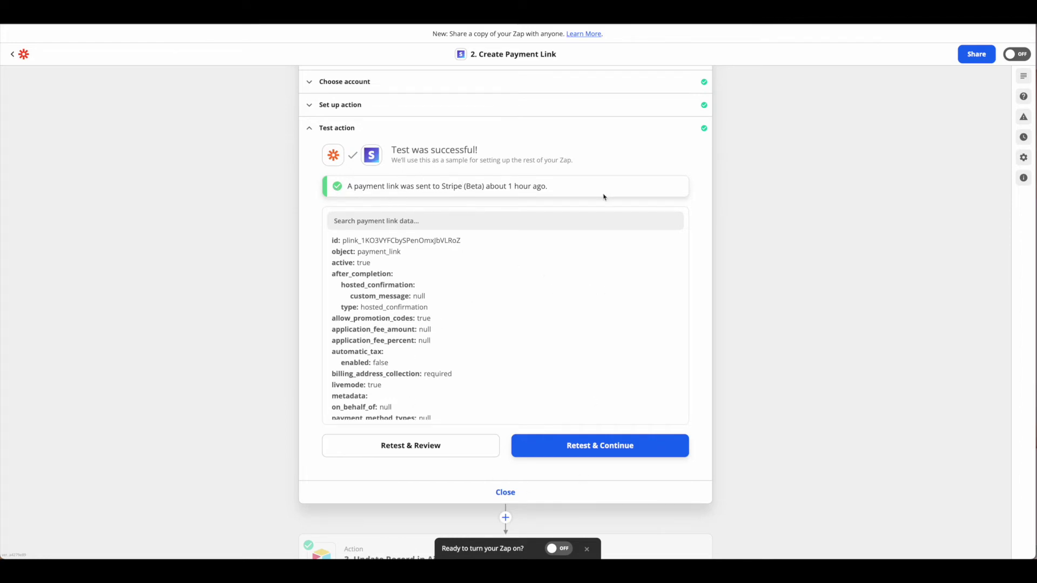
scroll(603, 198, "down", 1)
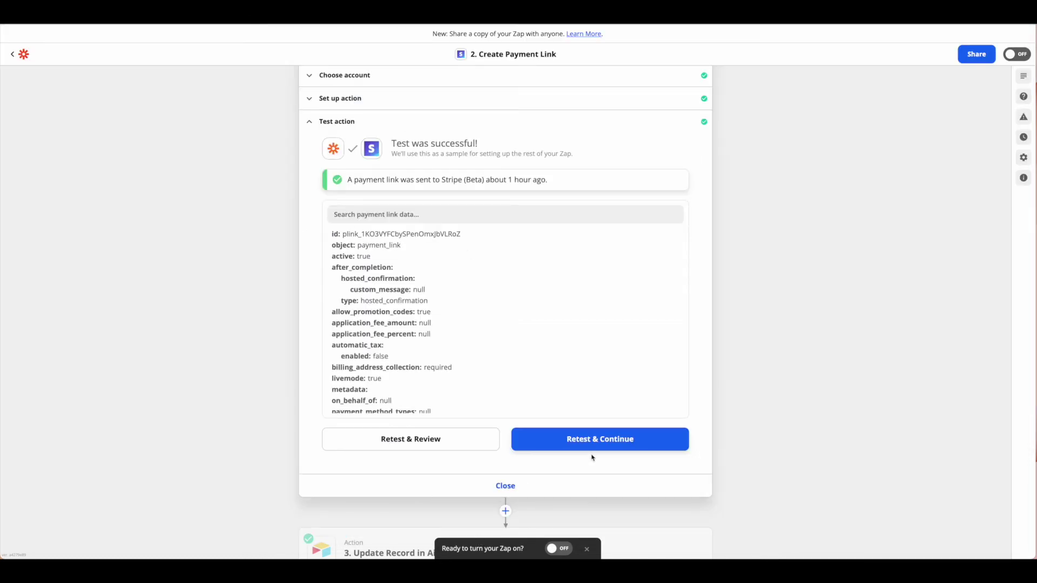
Step: Open step 3's Update Record setup: Demos base, Demo Ecommerce table, Stripe Checkout Link mapped to step 2's URL
left_click(505, 486)
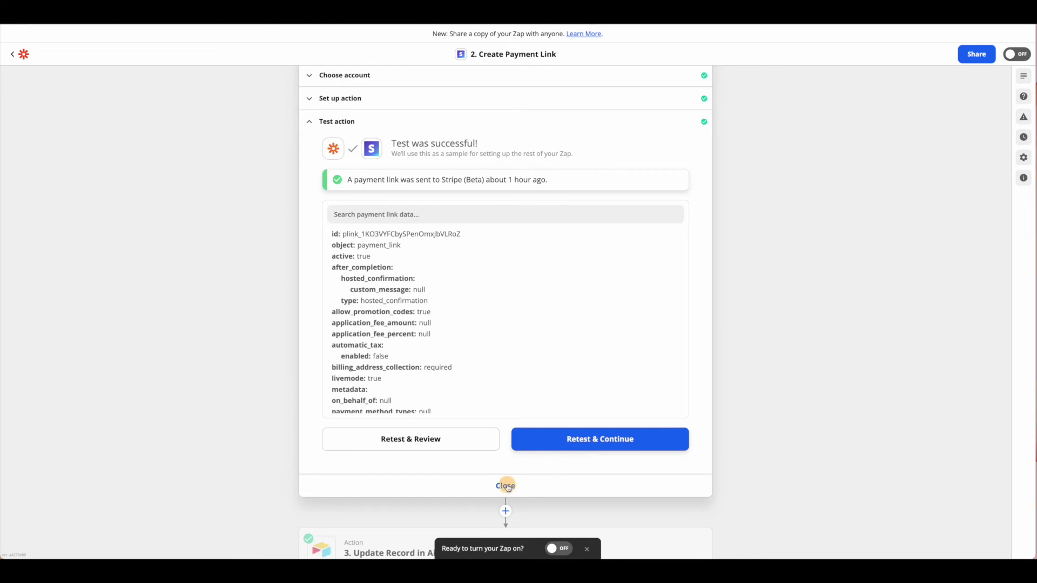
left_click(505, 486)
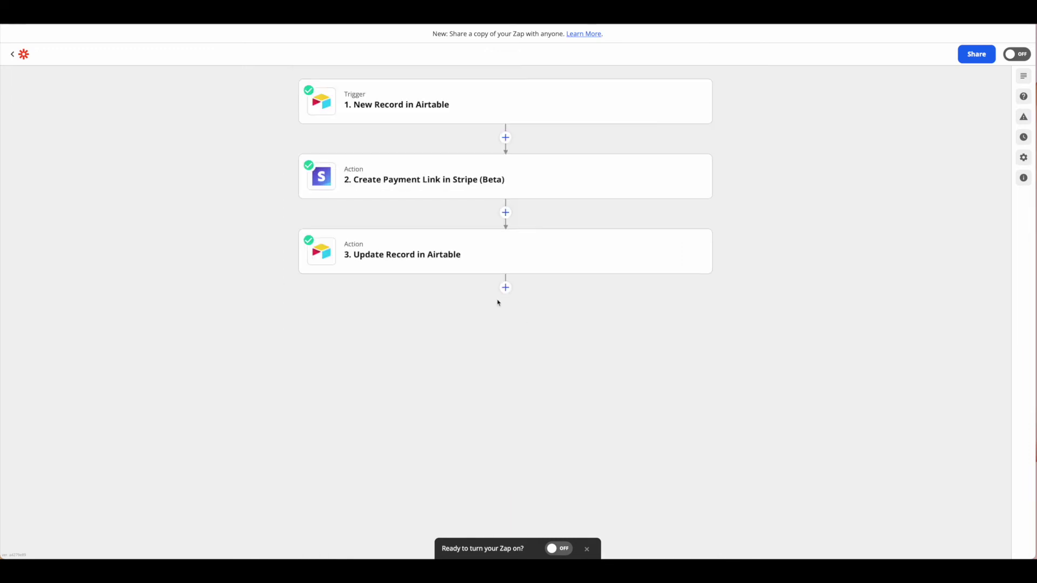
left_click(408, 255)
left_click(354, 285)
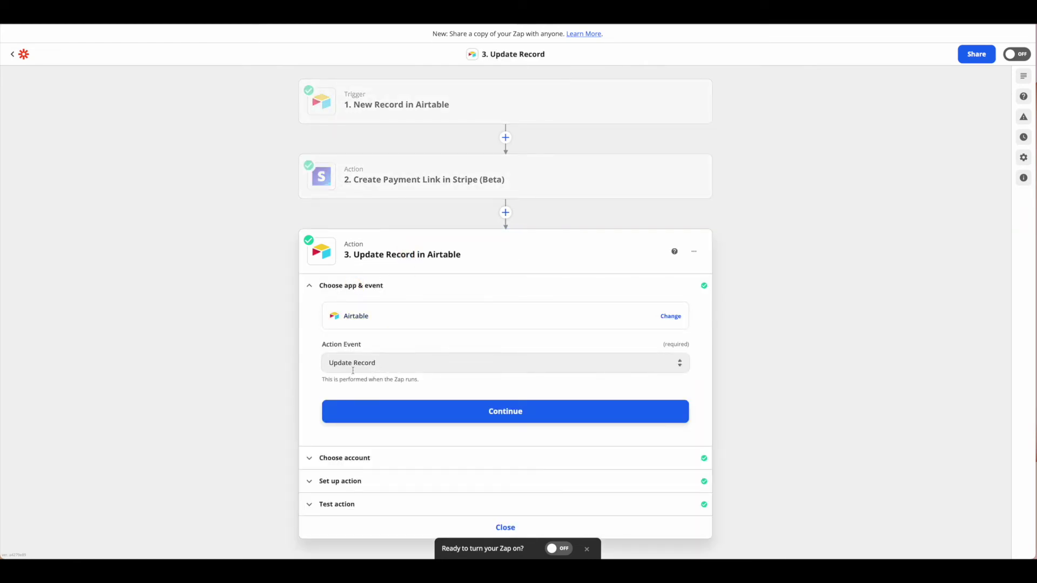
left_click(499, 413)
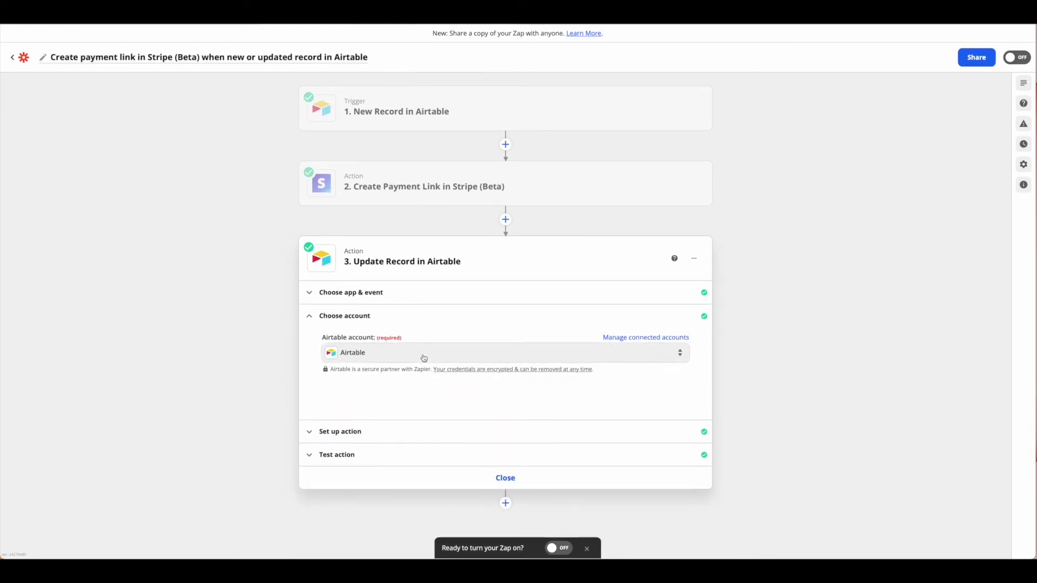
left_click(427, 436)
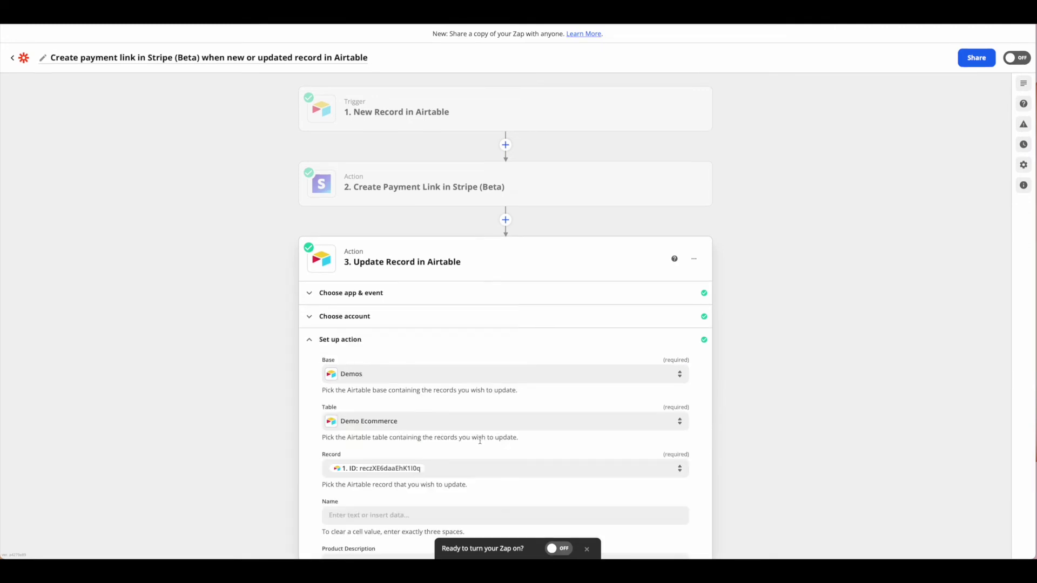
scroll(486, 448, "down", 4)
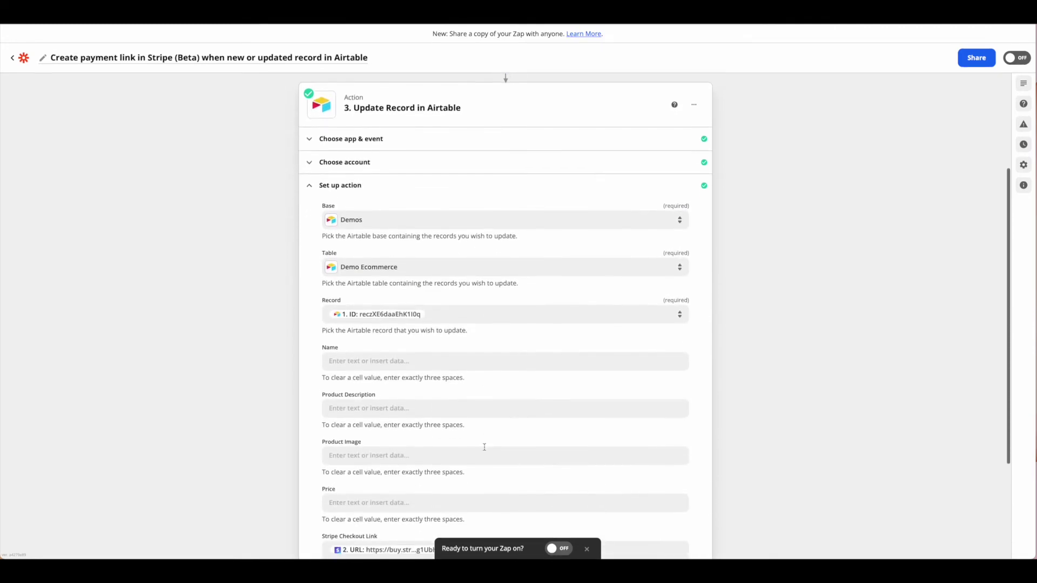
scroll(484, 447, "down", 1)
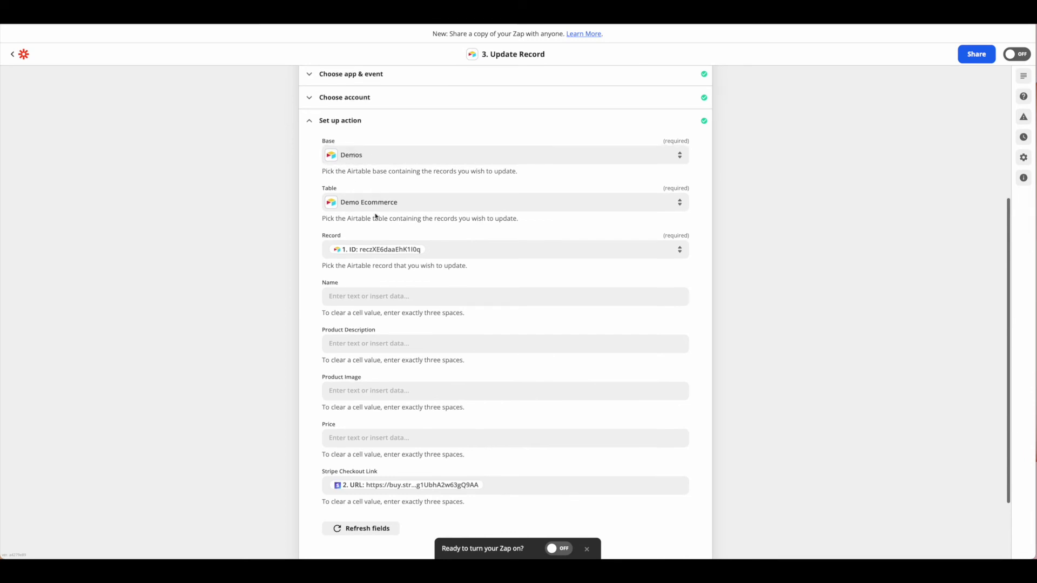
left_click(481, 248)
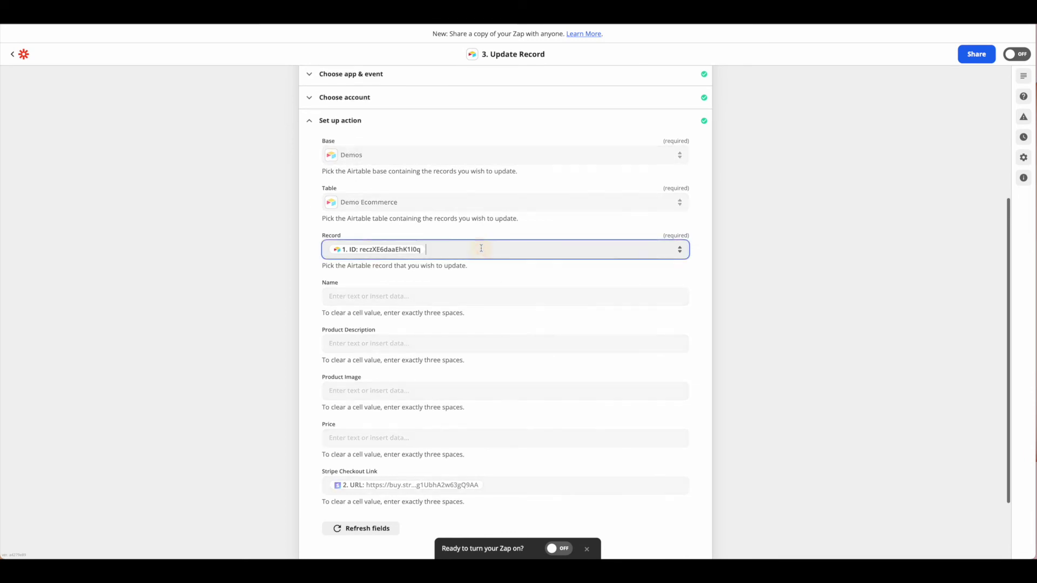
left_click(388, 250)
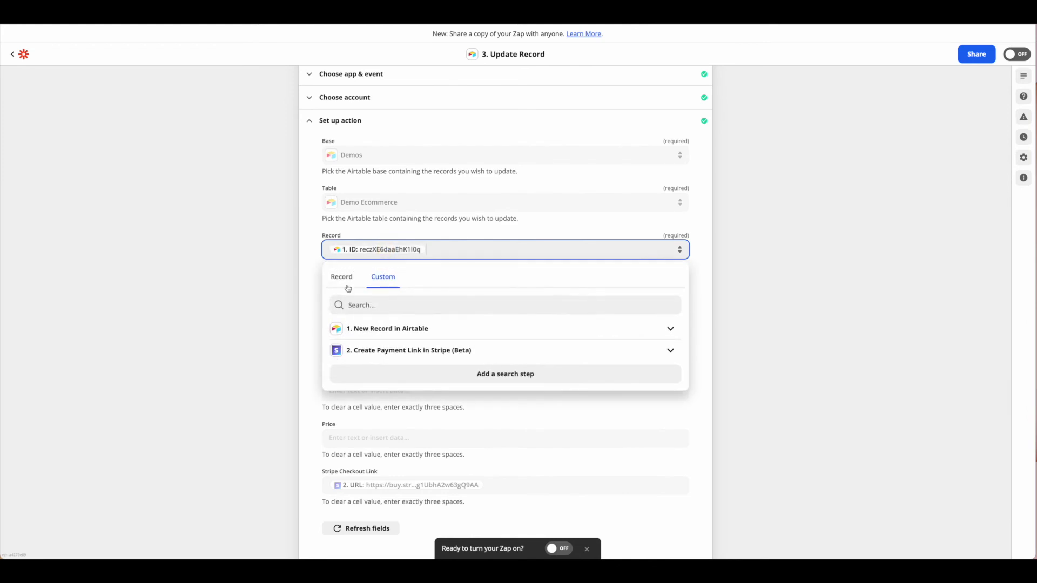
left_click(342, 276)
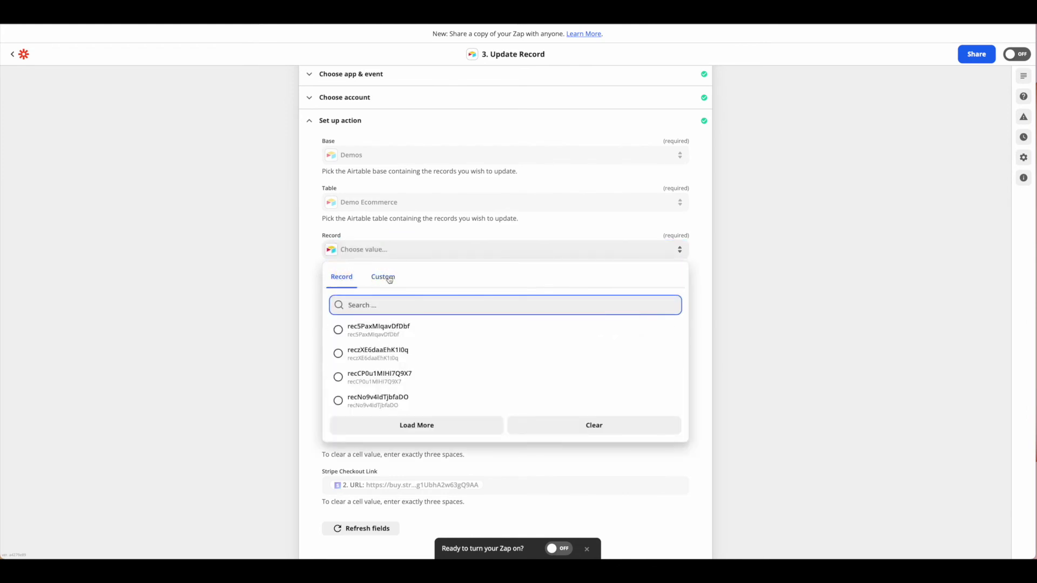
left_click(388, 278)
left_click(377, 330)
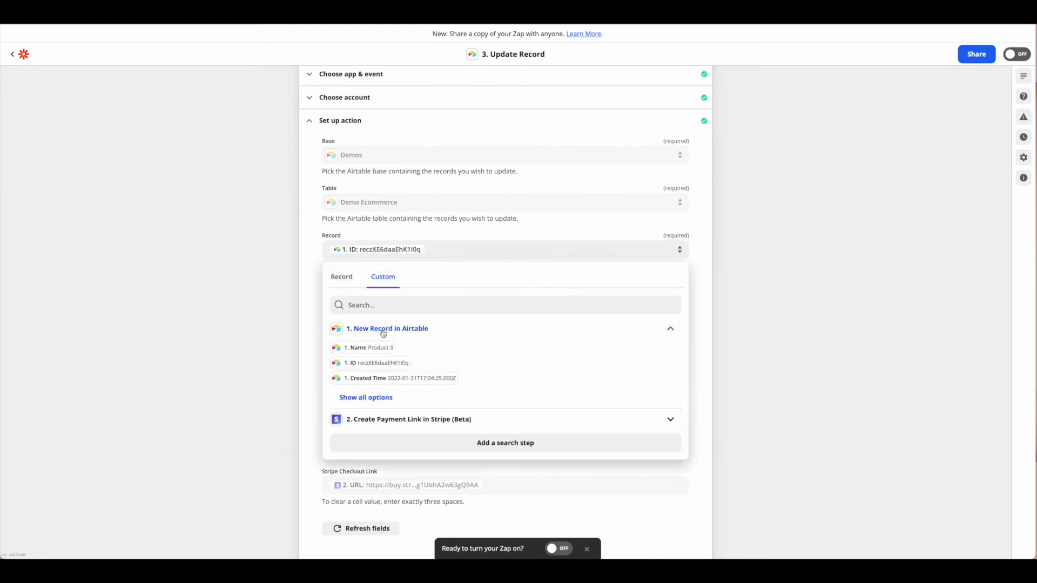
left_click(390, 365)
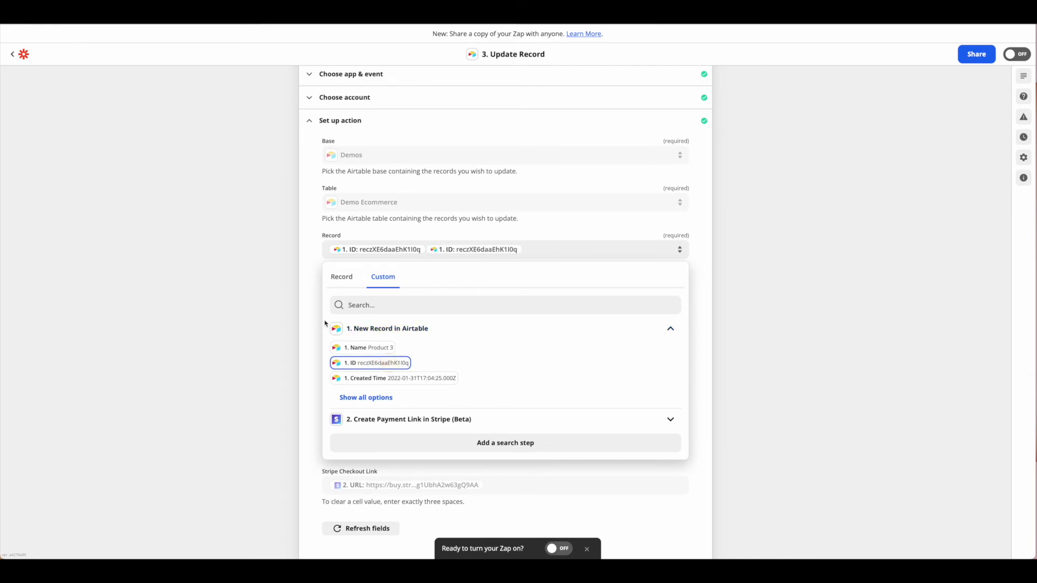
left_click(518, 249)
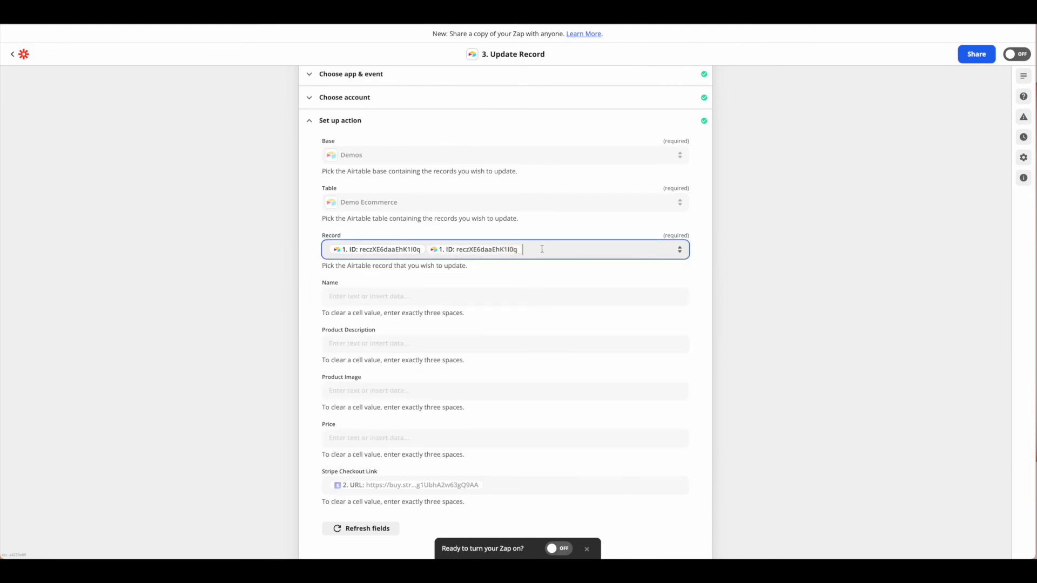
key("BackSpace")
scroll(419, 395, "down", 2)
scroll(444, 399, "up", 1)
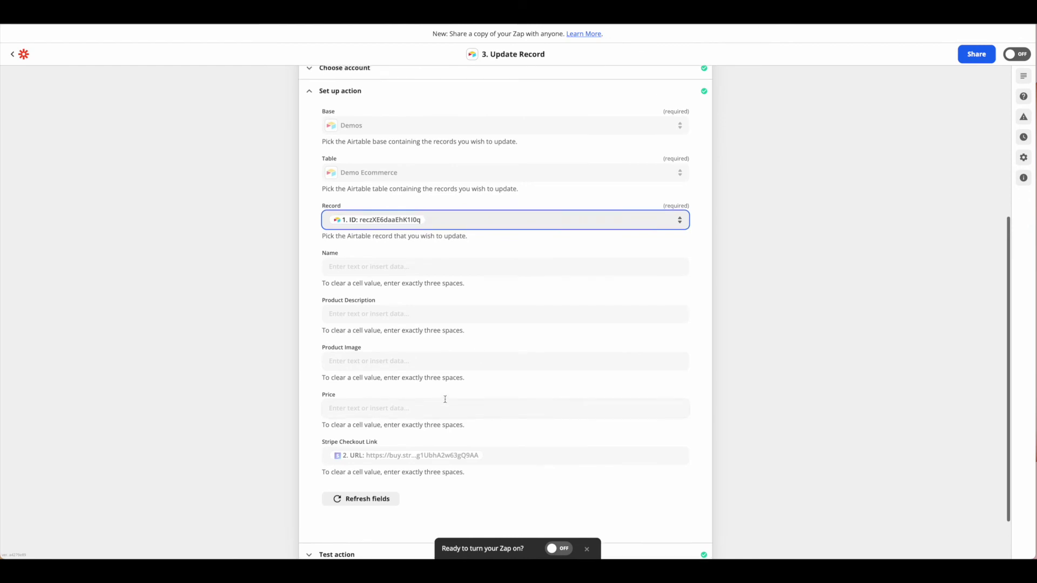
scroll(446, 389, "down", 1)
left_click(512, 439)
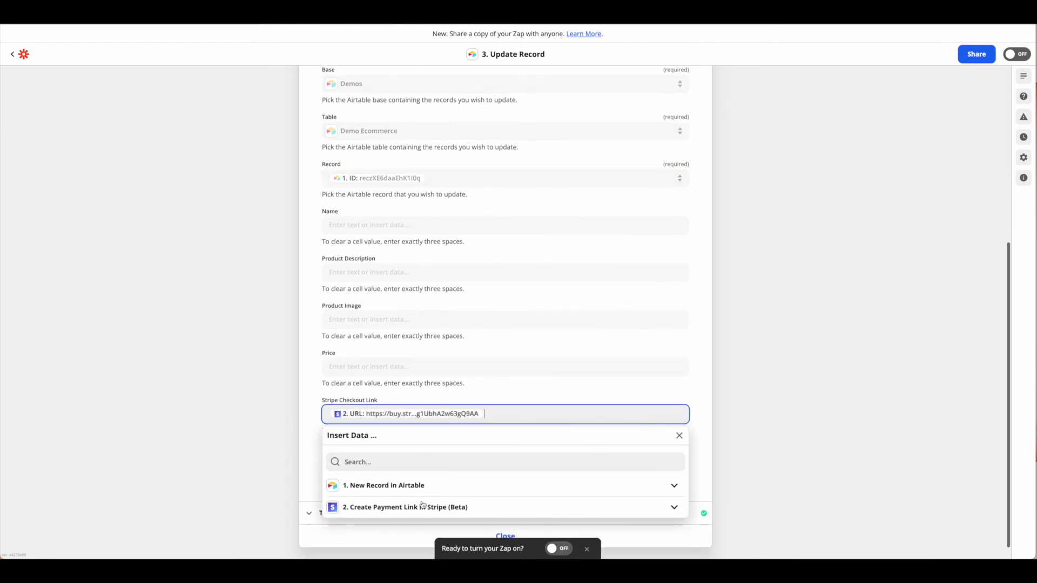
left_click(389, 508)
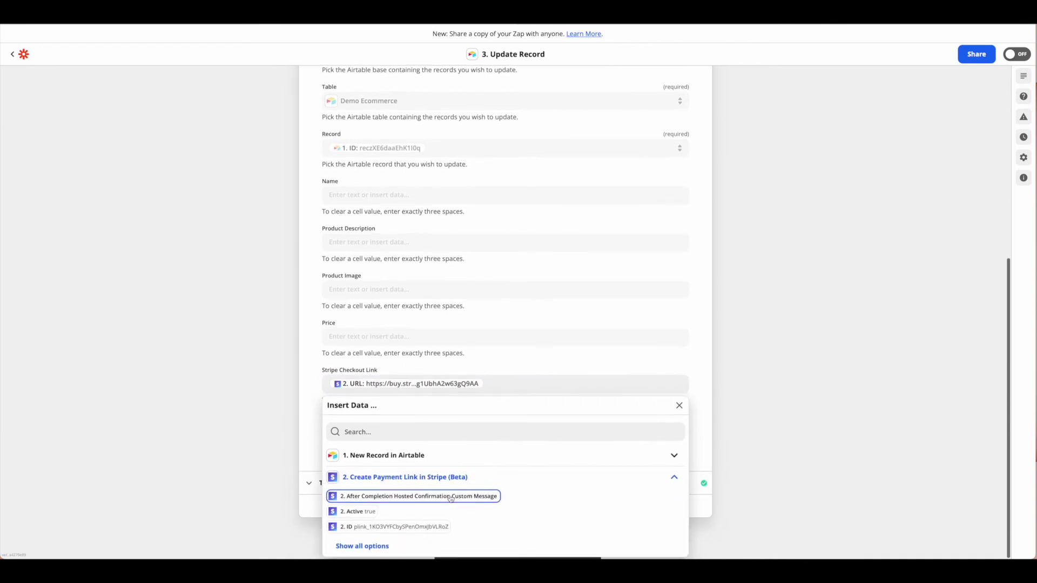
left_click(370, 547)
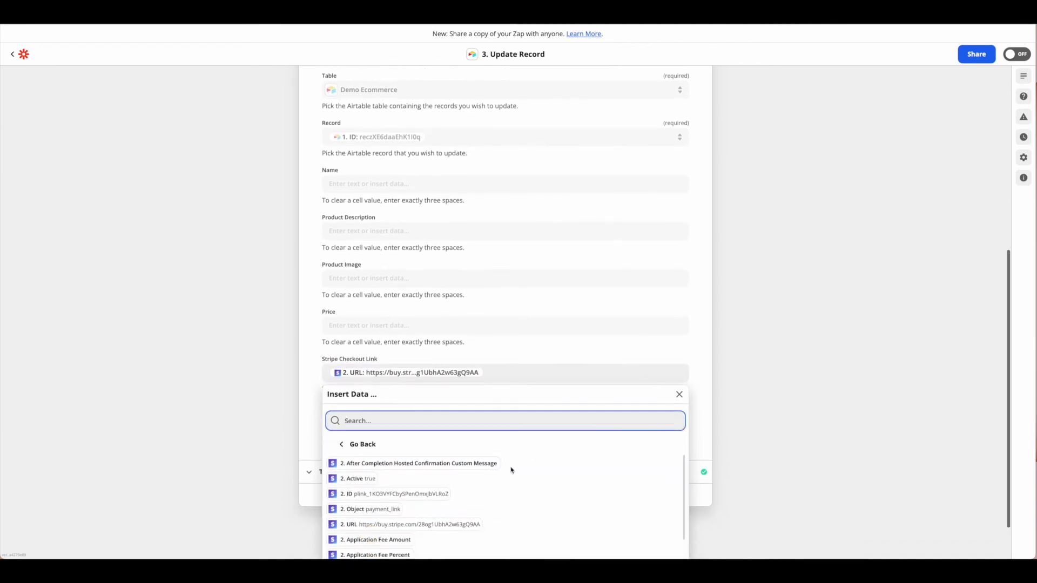
scroll(509, 465, "down", 1)
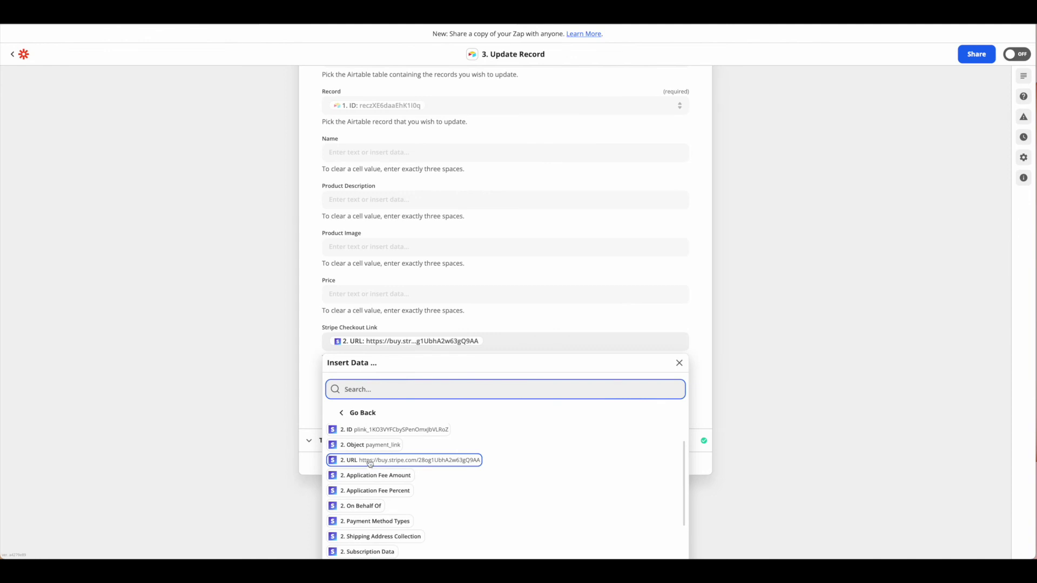
left_click(324, 340)
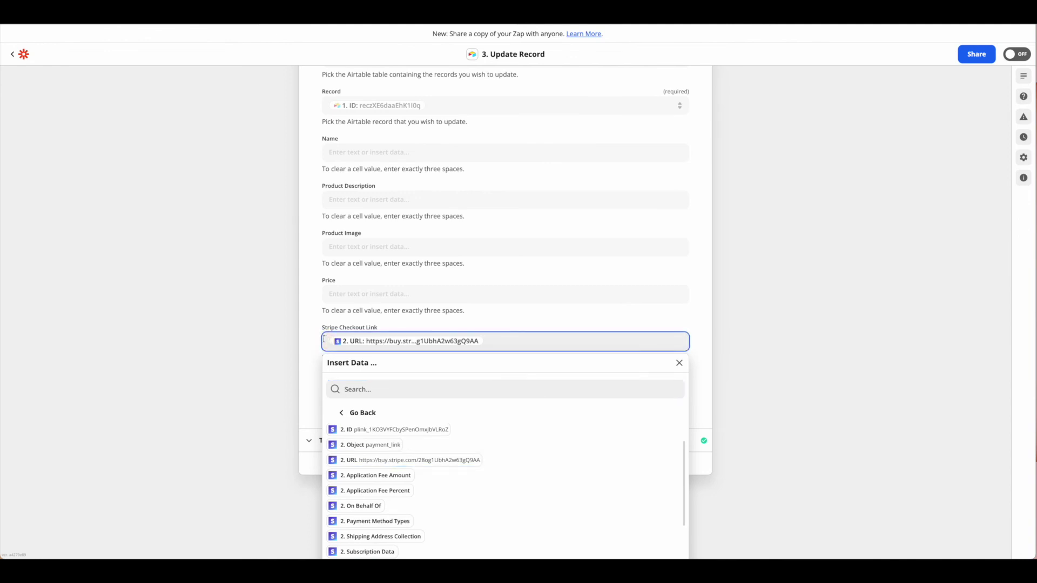
left_click(544, 373)
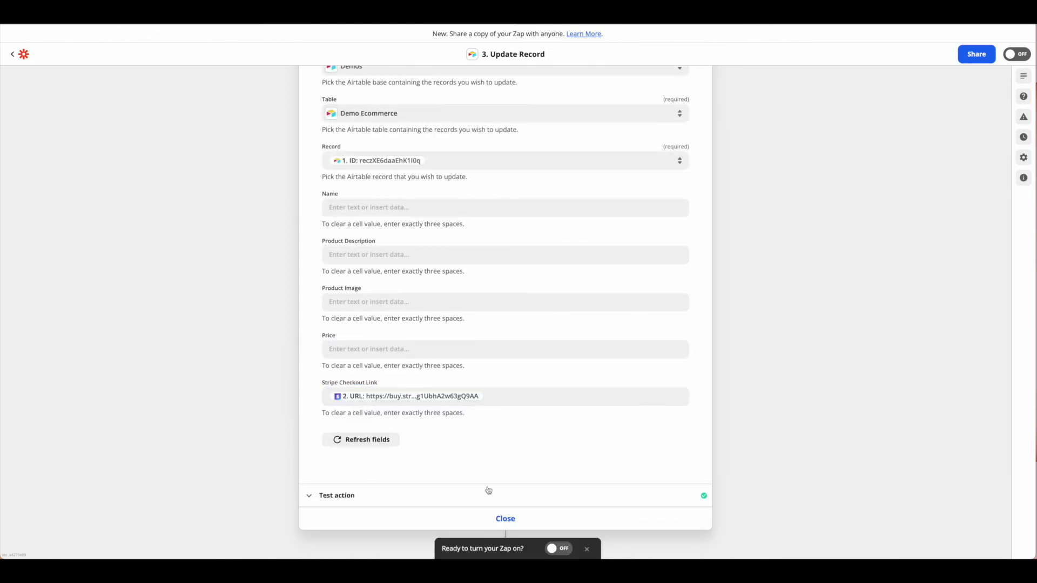
Step: Retest Update Record so Product 3's Stripe Checkout Link fills in Airtable, then edit the Zap title
left_click(342, 495)
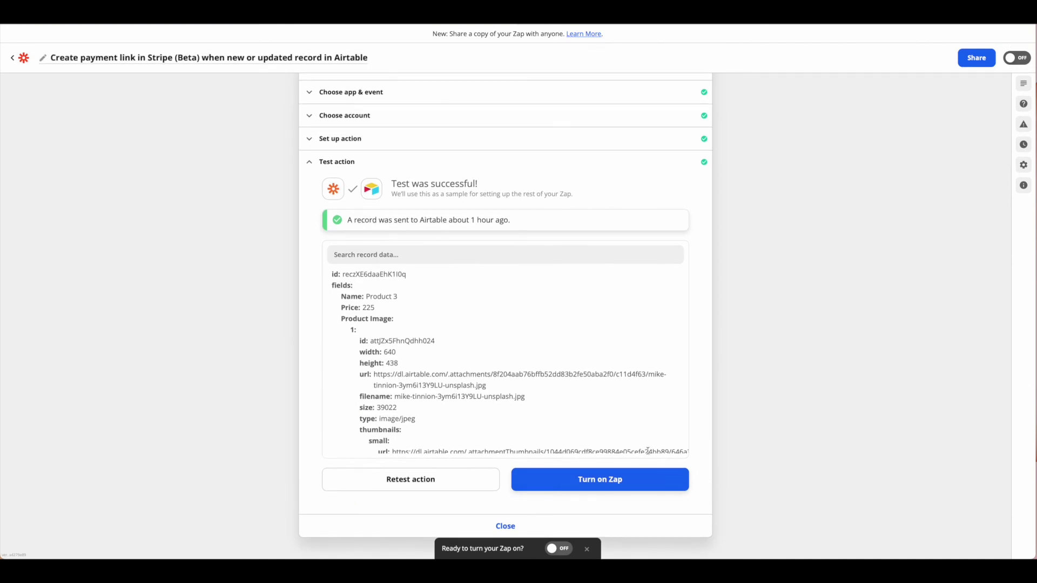
left_click(451, 482)
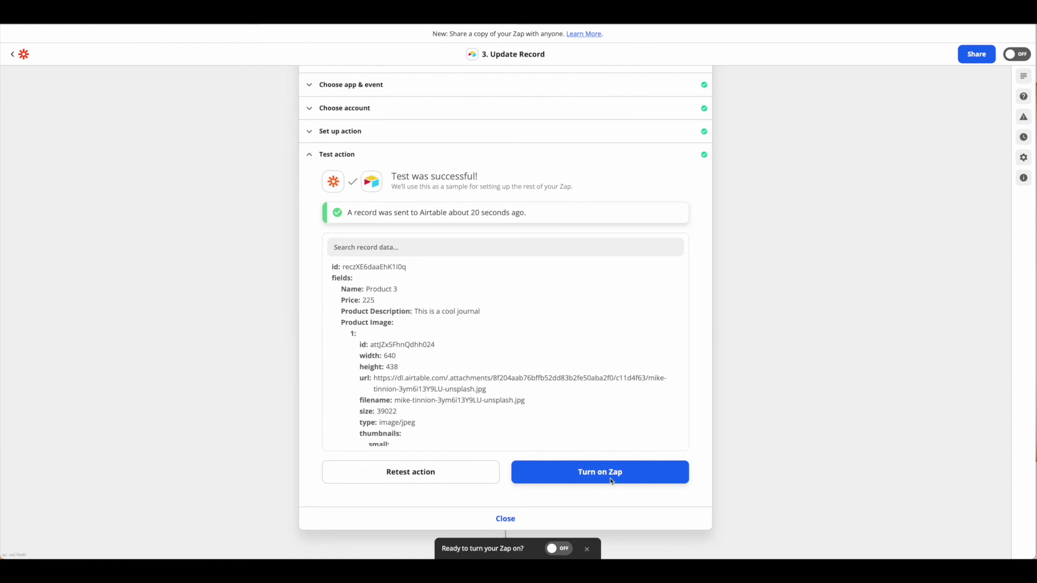
scroll(613, 480, "up", 4)
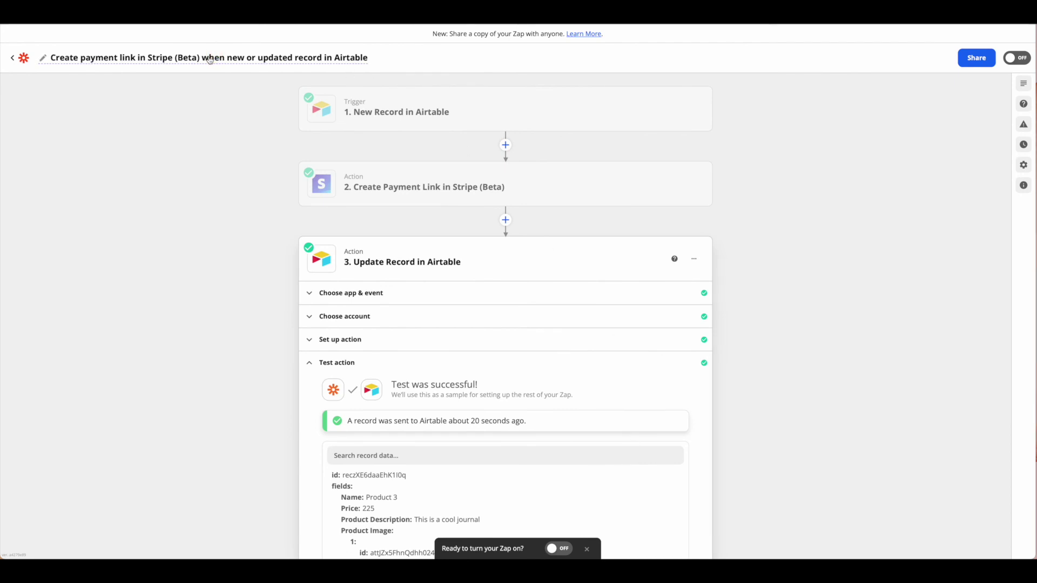
left_click(210, 59)
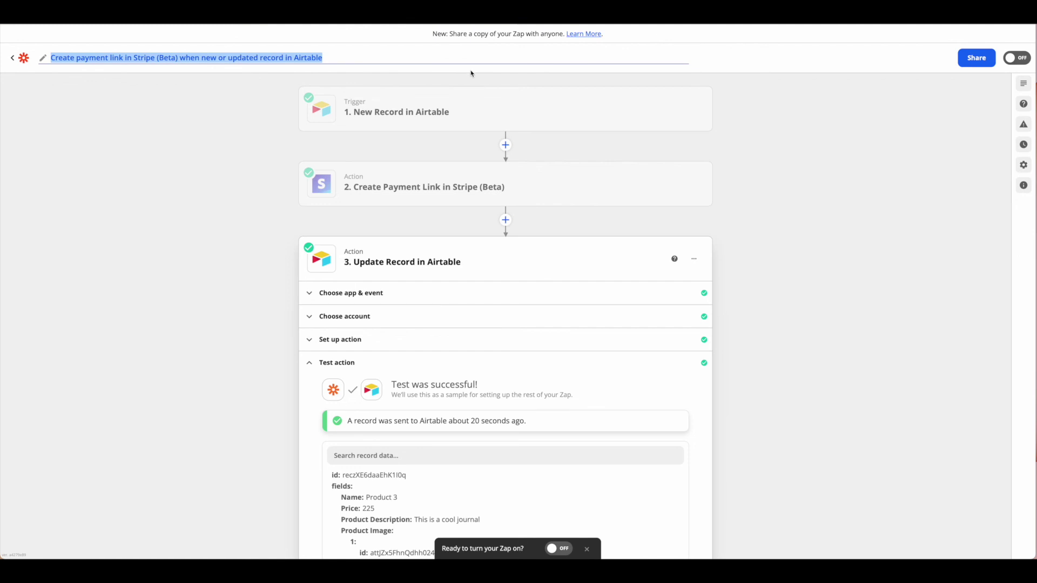